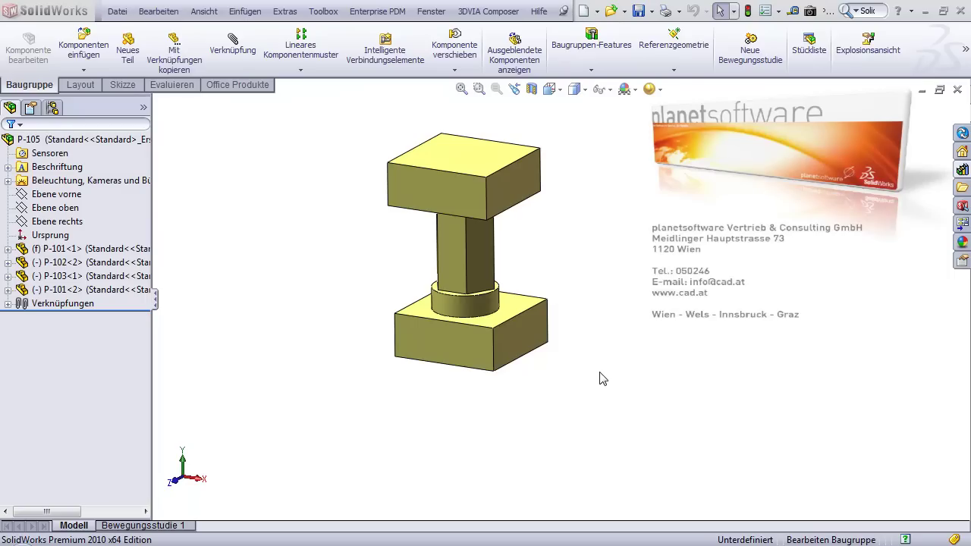
- Inspect coincident mate Deckungsgleich3 joining top block P-101<2> to P-103, closing it unchanged
{"action": "left_click", "coordinate": [461, 196]}
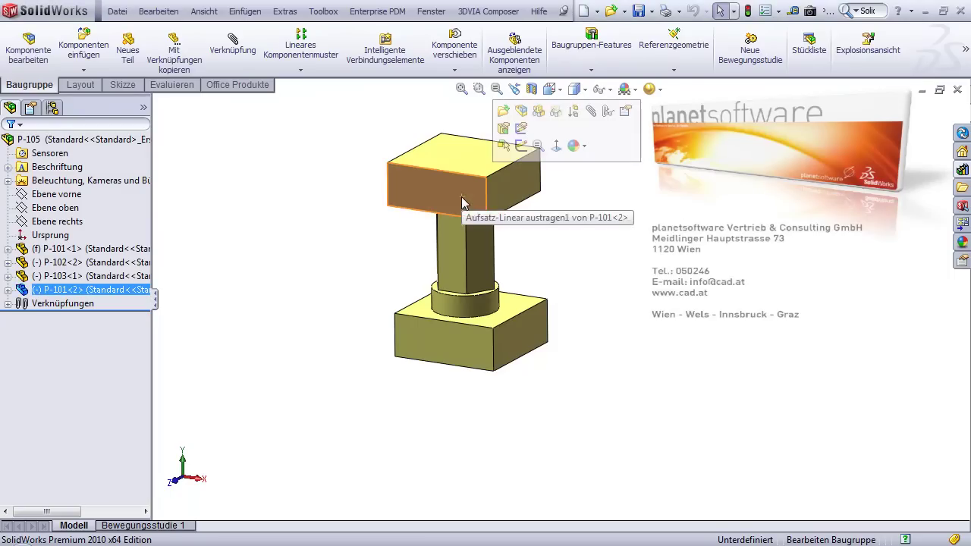
{"action": "left_click", "coordinate": [8, 290]}
{"action": "left_click", "coordinate": [23, 304]}
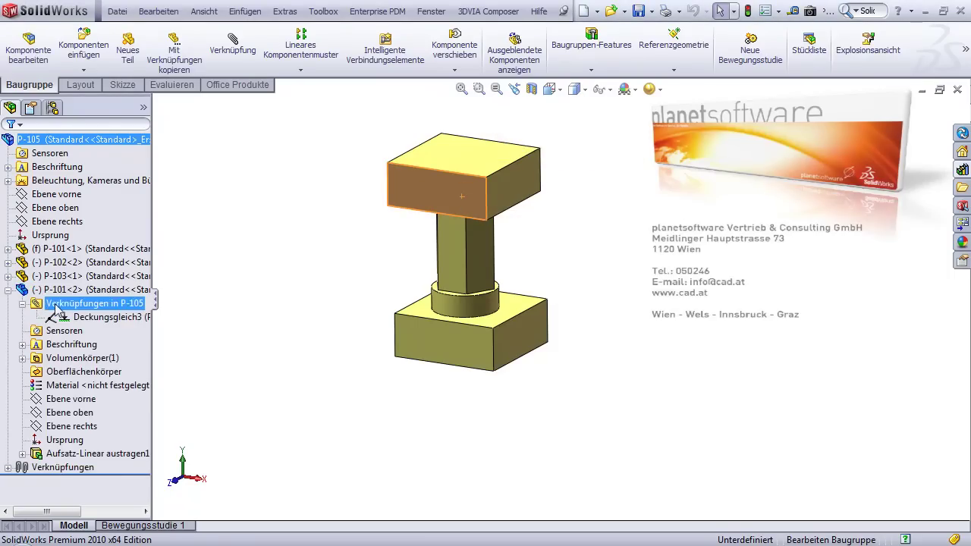
{"action": "left_click", "coordinate": [68, 318]}
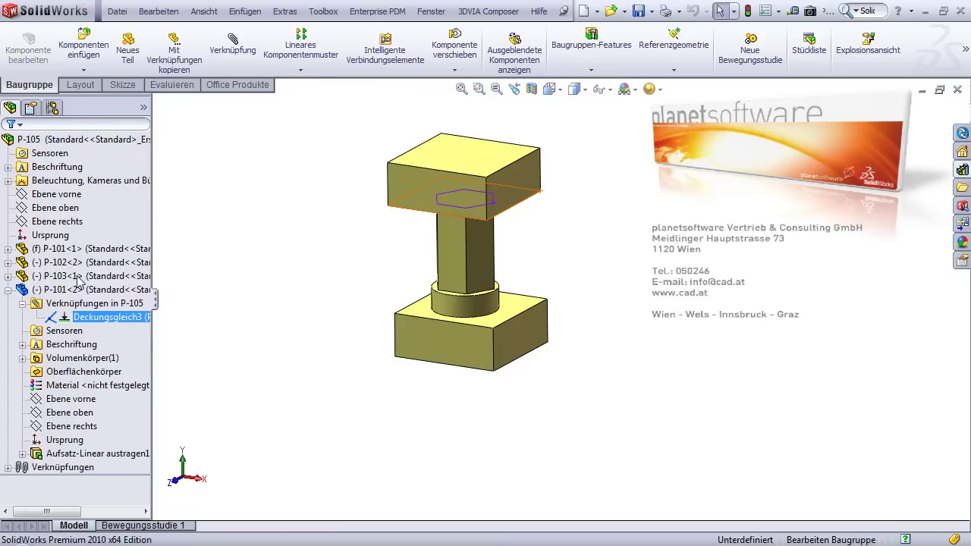
{"action": "left_click", "coordinate": [78, 277]}
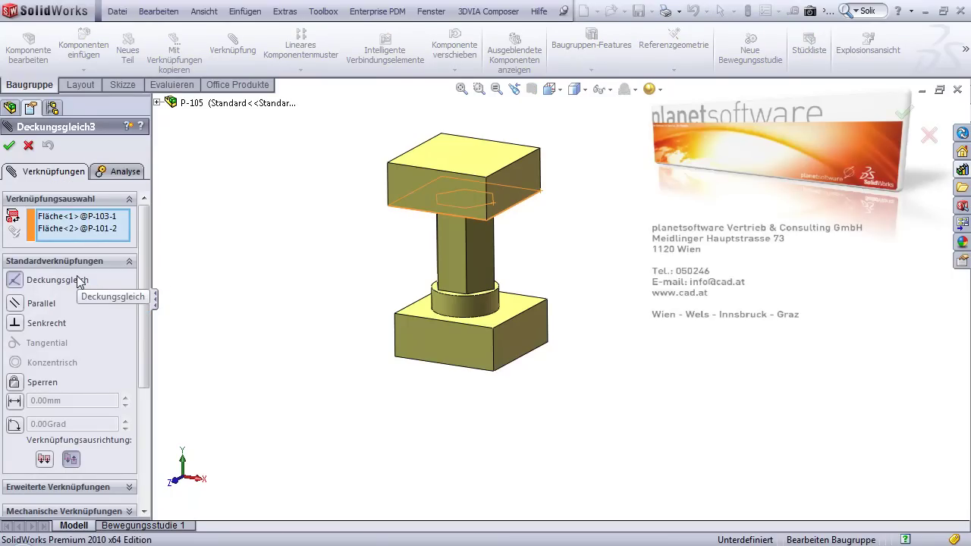
{"action": "left_click", "coordinate": [28, 145]}
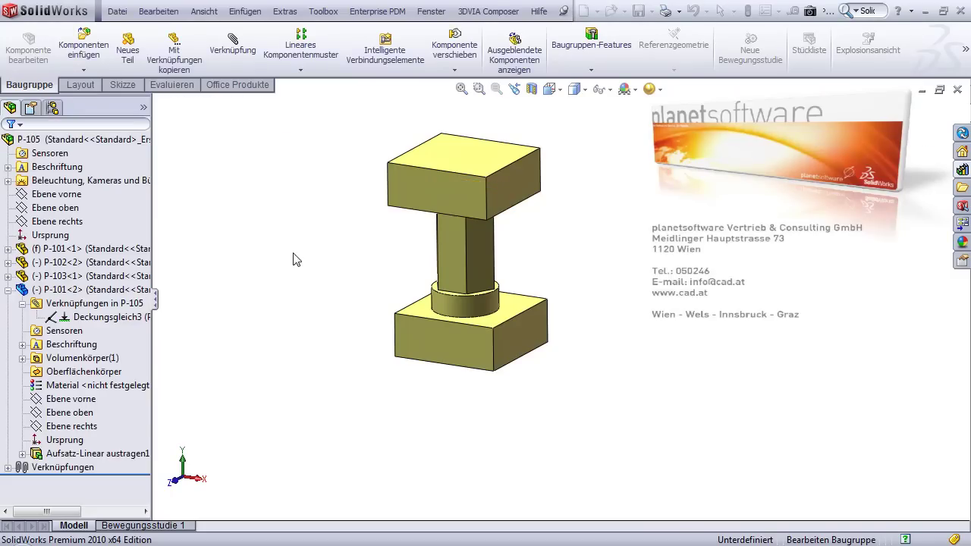
- Replace the top block P-101 with part P-106.SLDPRT via Komponenten ersetzen
{"action": "right_click", "coordinate": [471, 195]}
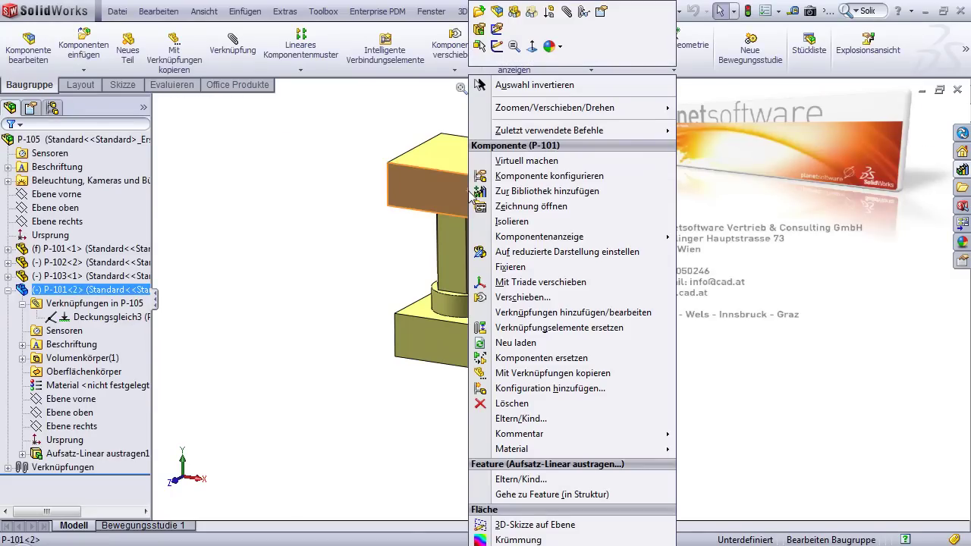
{"action": "left_click", "coordinate": [544, 361]}
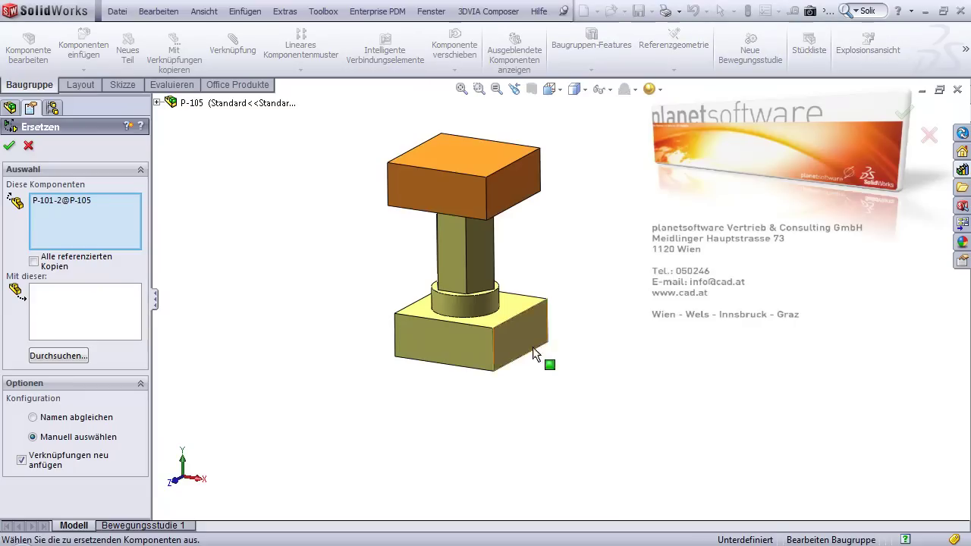
{"action": "left_click", "coordinate": [86, 356]}
{"action": "left_click", "coordinate": [345, 198]}
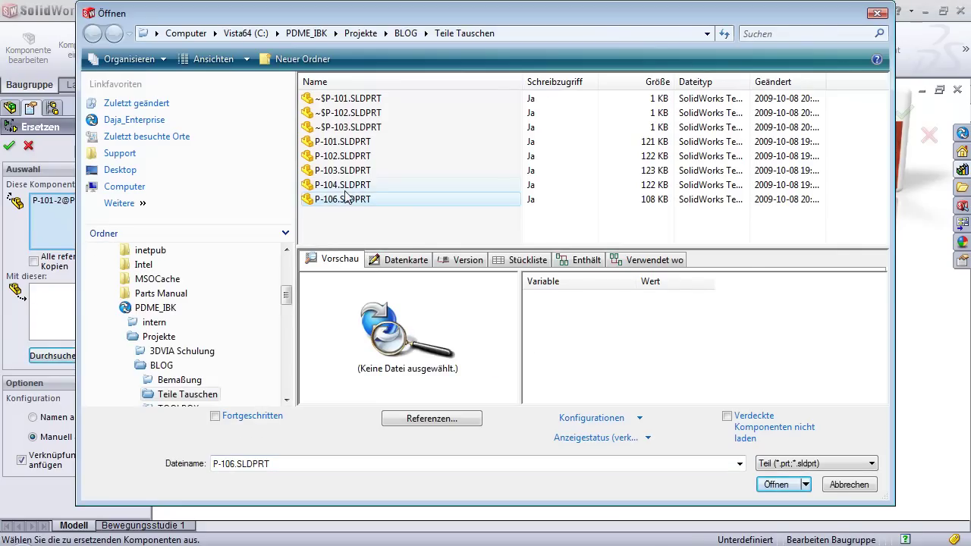
{"action": "left_click", "coordinate": [774, 485]}
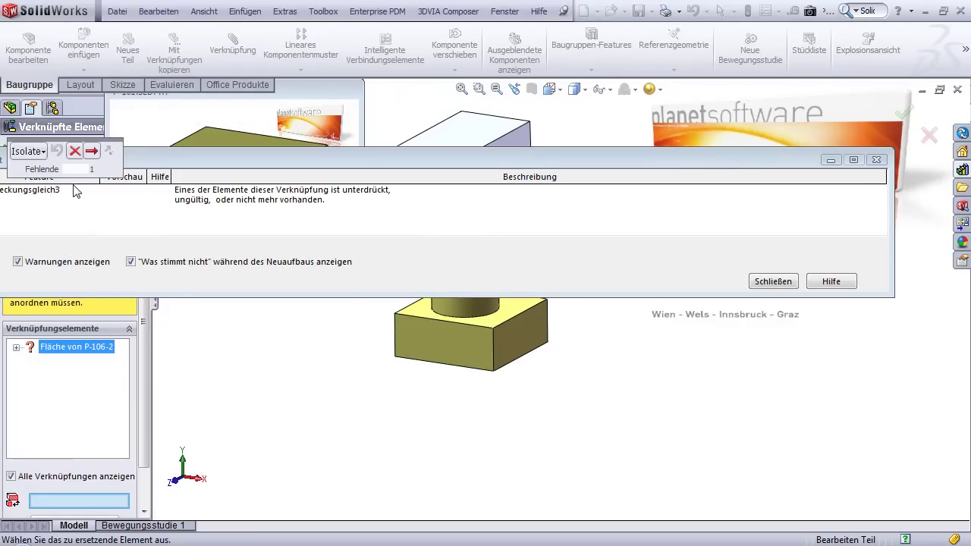
- Dismiss the mate error and leave Deckungsgleich3's missing face reference unrepaired
{"action": "left_click", "coordinate": [760, 282]}
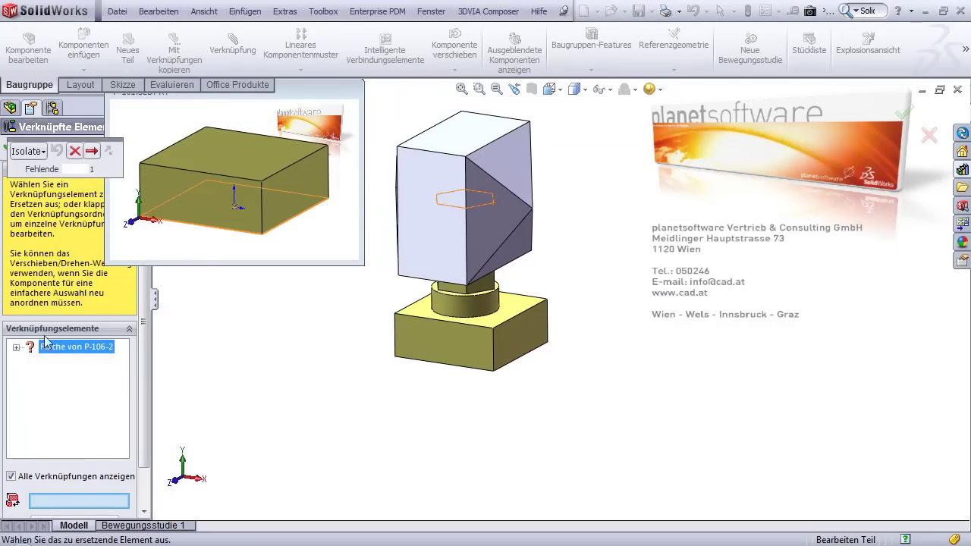
{"action": "left_click_drag", "start_coordinate": [61, 156], "coordinate": [71, 176]}
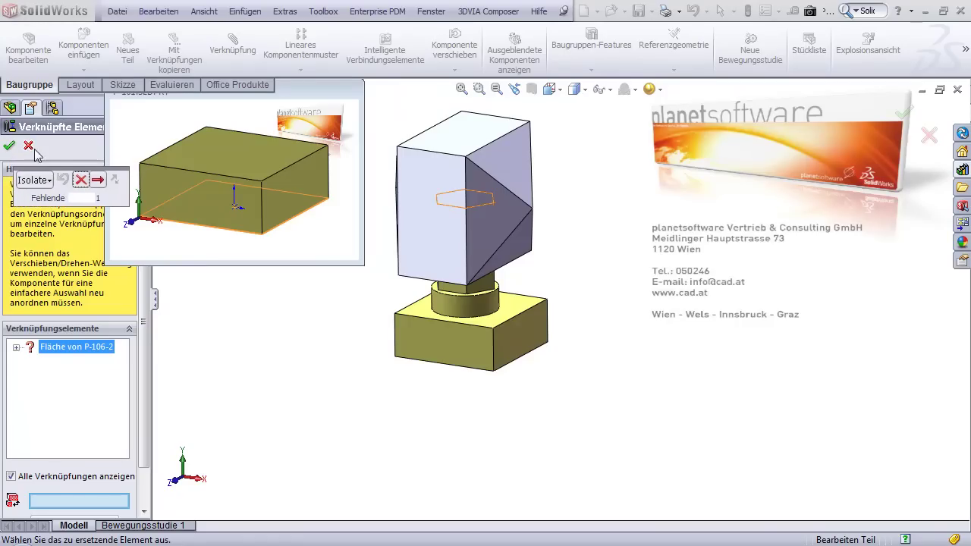
{"action": "left_click", "coordinate": [28, 146]}
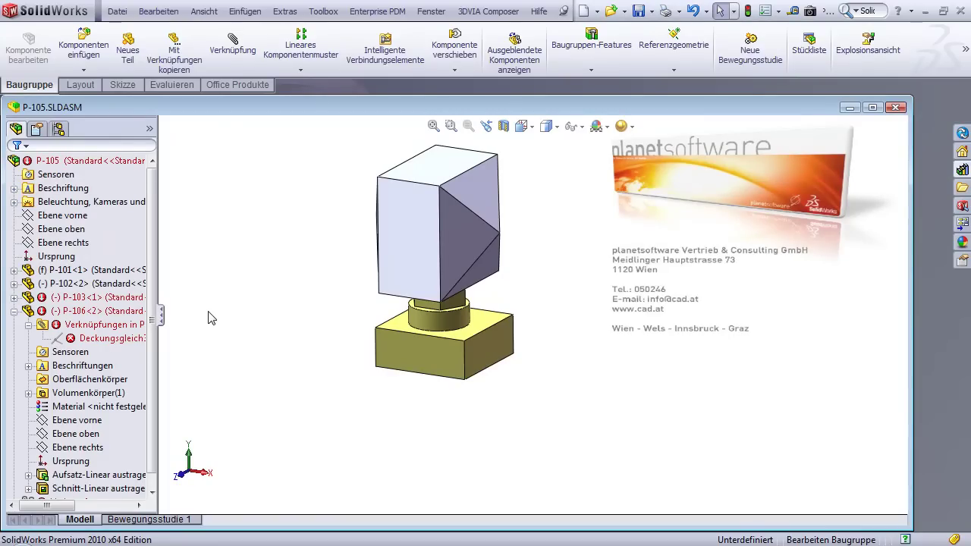
- Delete the swapped-in part P-106<2> from the assembly
{"action": "left_click", "coordinate": [91, 311]}
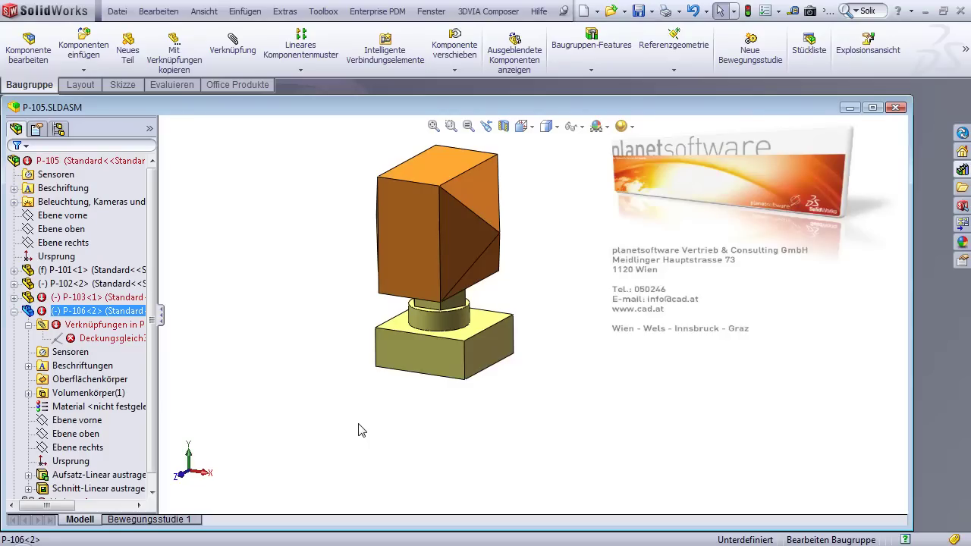
{"action": "key", "text": "Delete"}
{"action": "key", "text": "Return"}
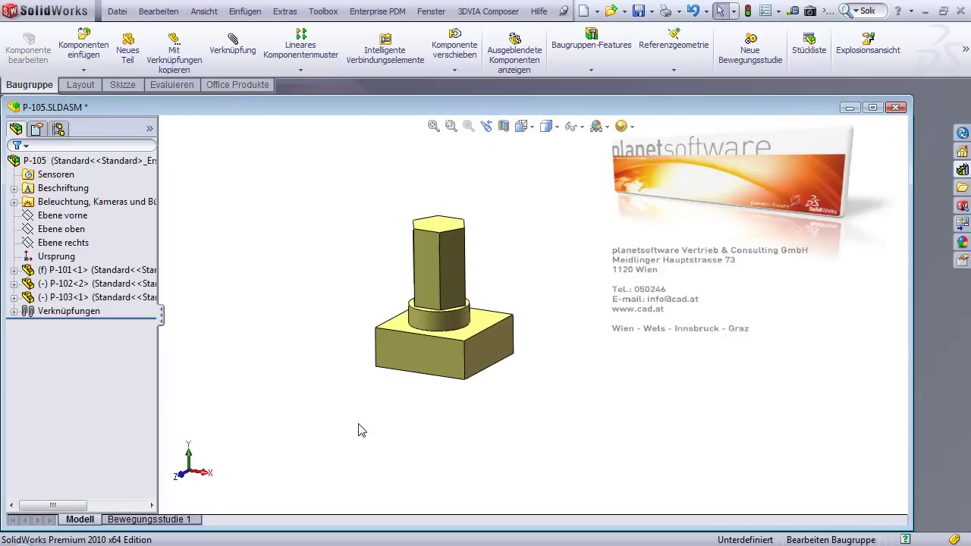
- Inspect cylinder P-102's coincident mates Deckungsgleich1 and Deckungsgleich2, closing Deckungsgleich2 unchanged
{"action": "scroll", "coordinate": [432, 338], "scroll_direction": "down", "scroll_amount": 3}
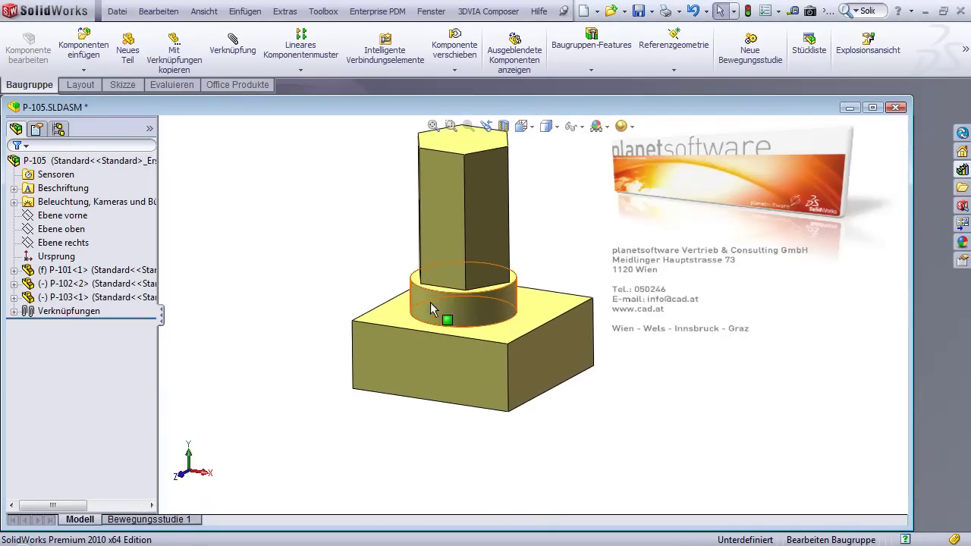
{"action": "left_click", "coordinate": [430, 302]}
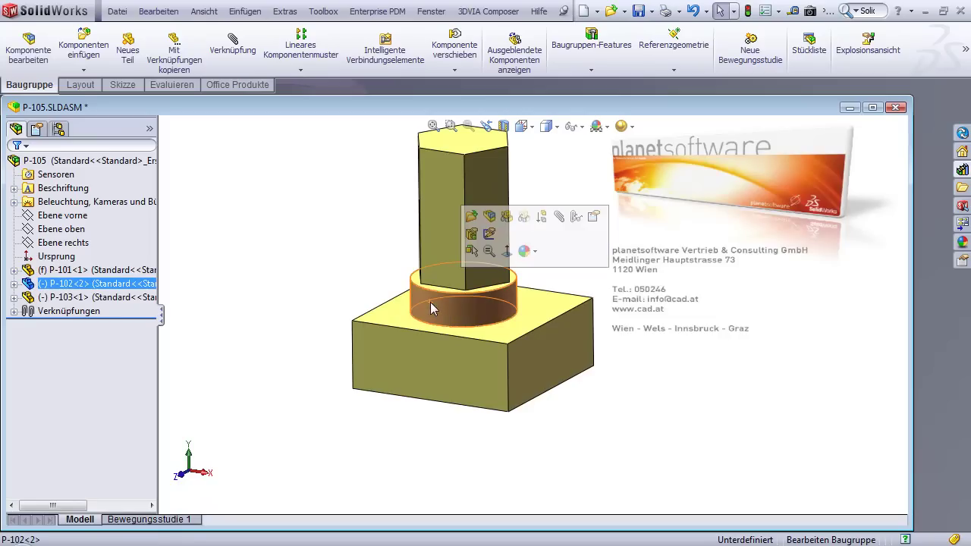
{"action": "left_click", "coordinate": [13, 283]}
{"action": "left_click", "coordinate": [28, 297]}
{"action": "left_click", "coordinate": [73, 312]}
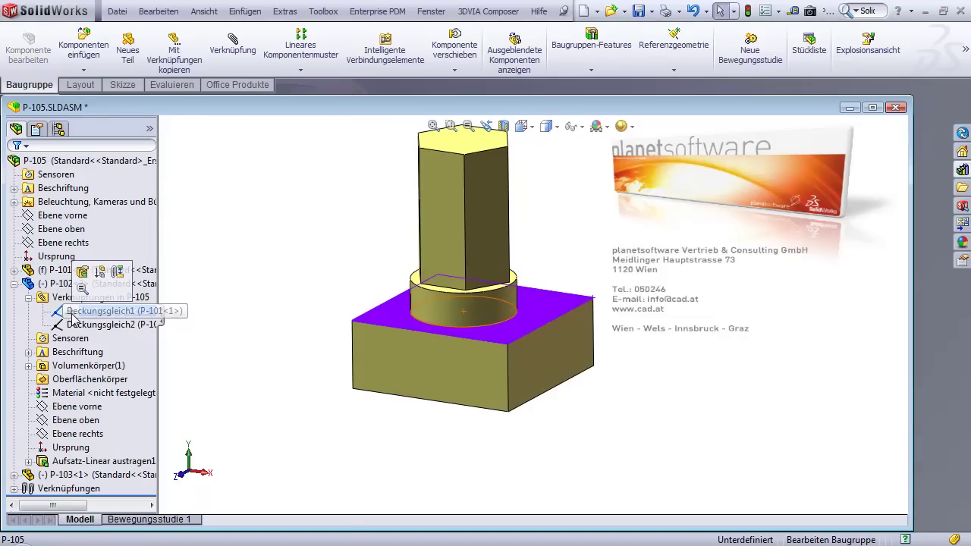
{"action": "left_click", "coordinate": [101, 324]}
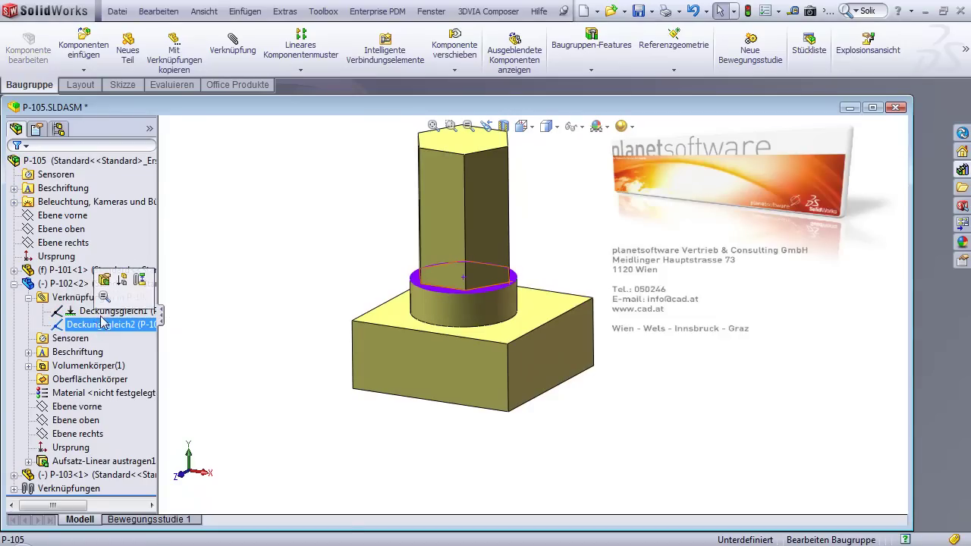
{"action": "left_click", "coordinate": [105, 279]}
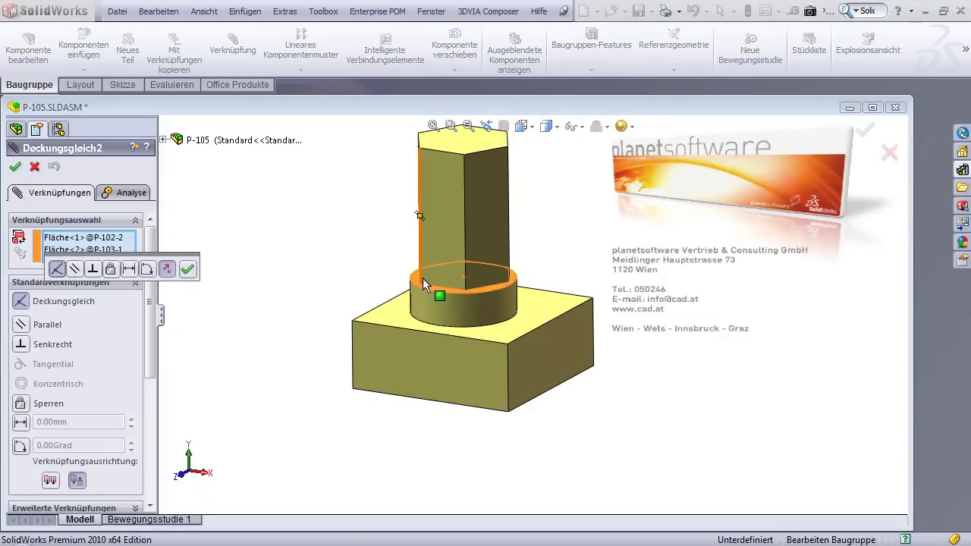
{"action": "key", "text": "Return"}
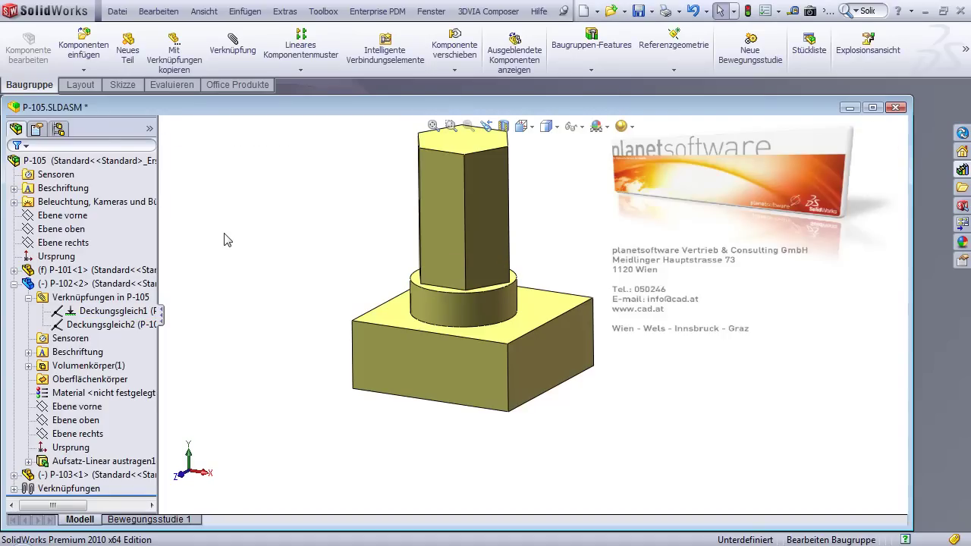
- Replace cylinder P-102 with P-104.SLDPRT and accept the reattached mates Deckungsgleich1 and Deckungsgleich2
{"action": "right_click", "coordinate": [438, 305]}
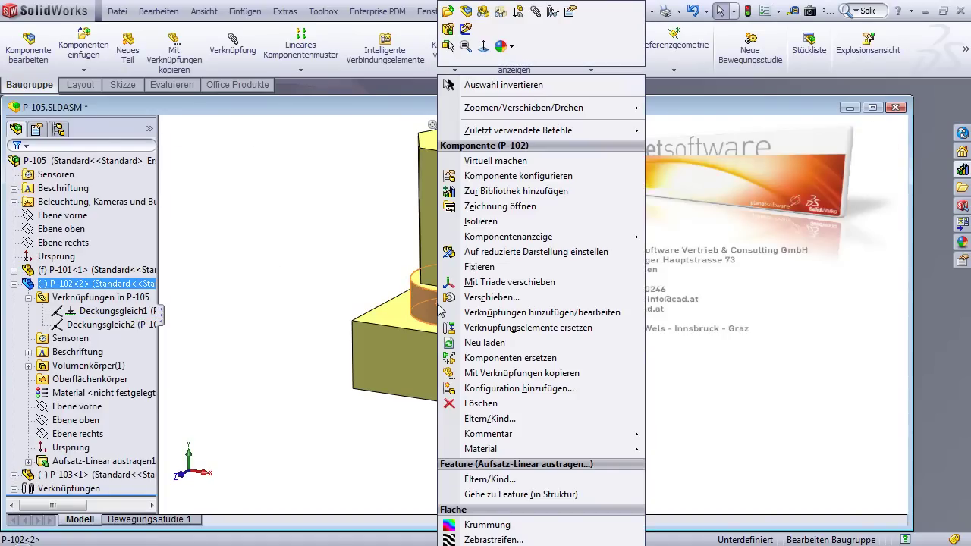
{"action": "left_click", "coordinate": [489, 359]}
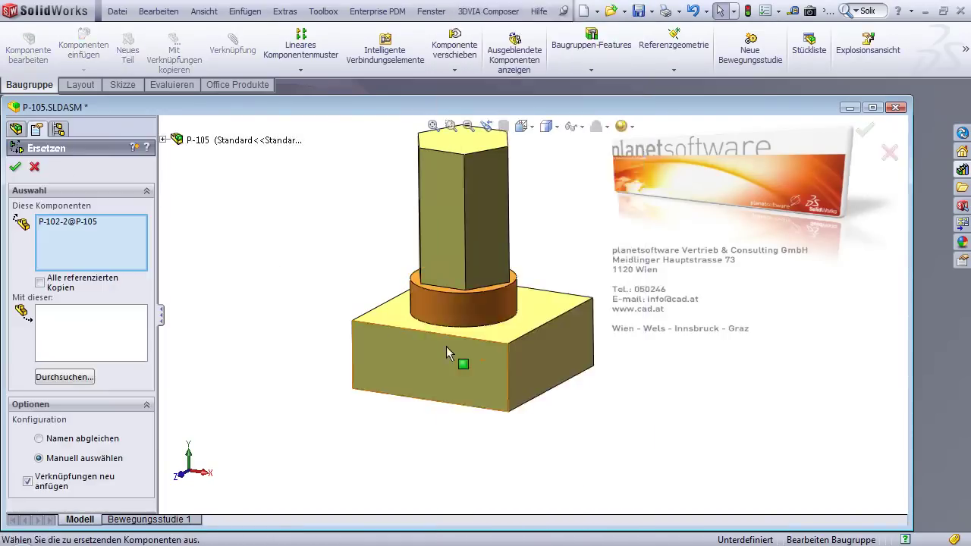
{"action": "left_click", "coordinate": [55, 382]}
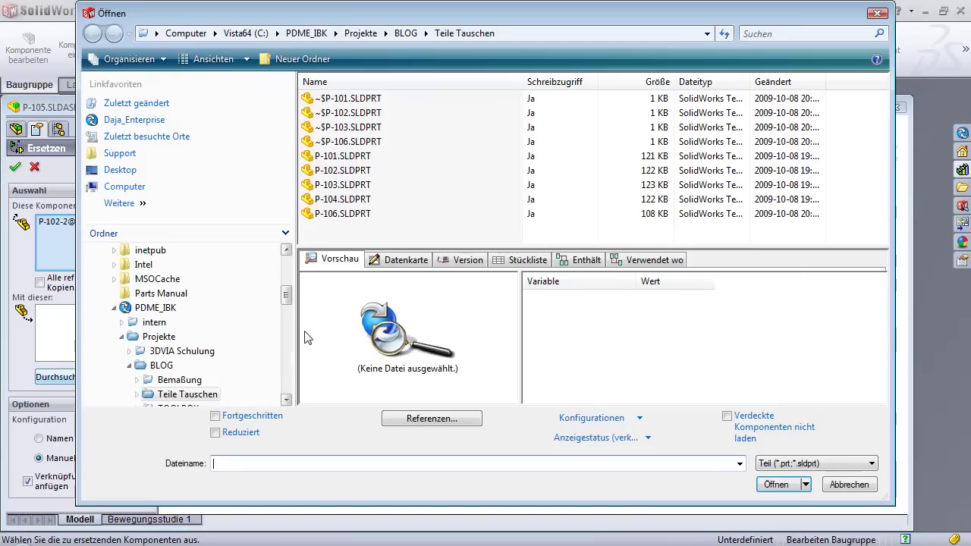
{"action": "left_click", "coordinate": [339, 199]}
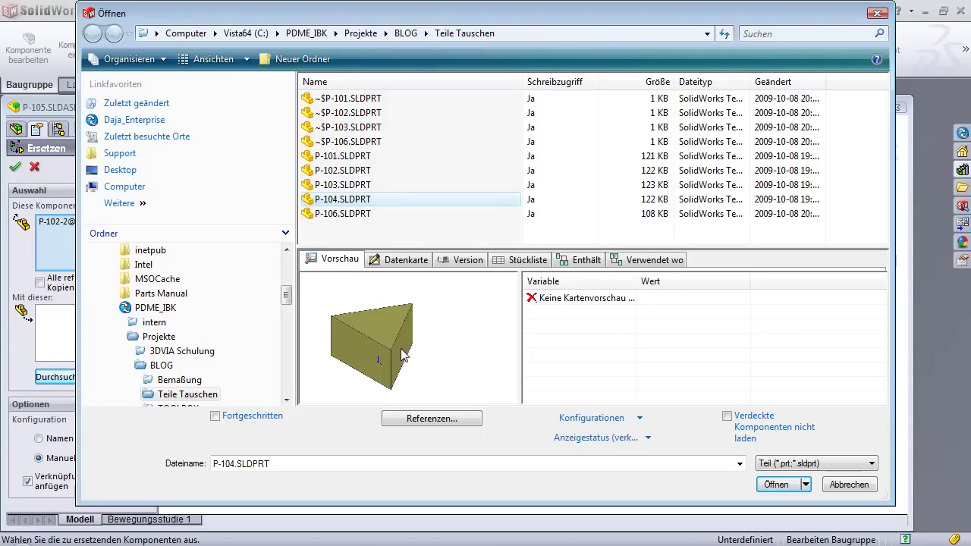
{"action": "left_click", "coordinate": [776, 484]}
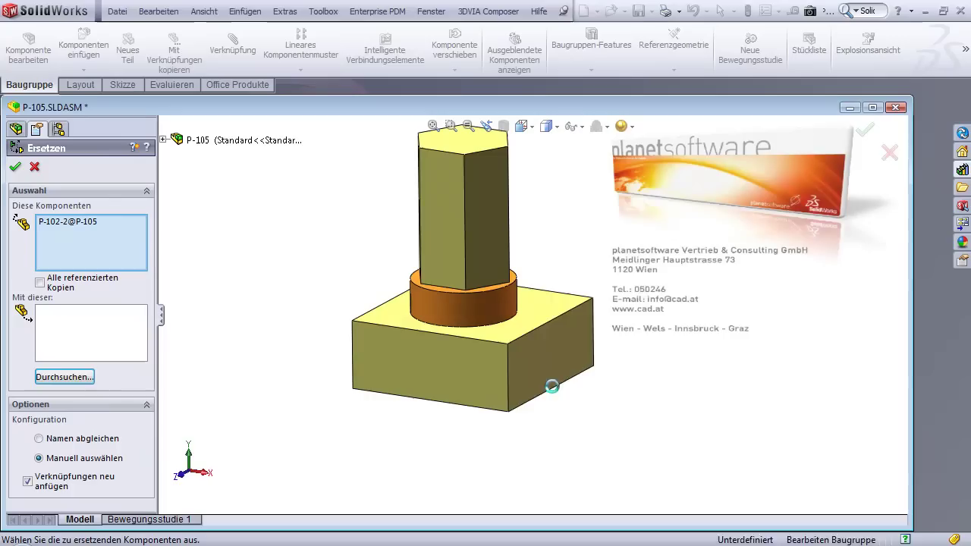
{"action": "left_click", "coordinate": [14, 170]}
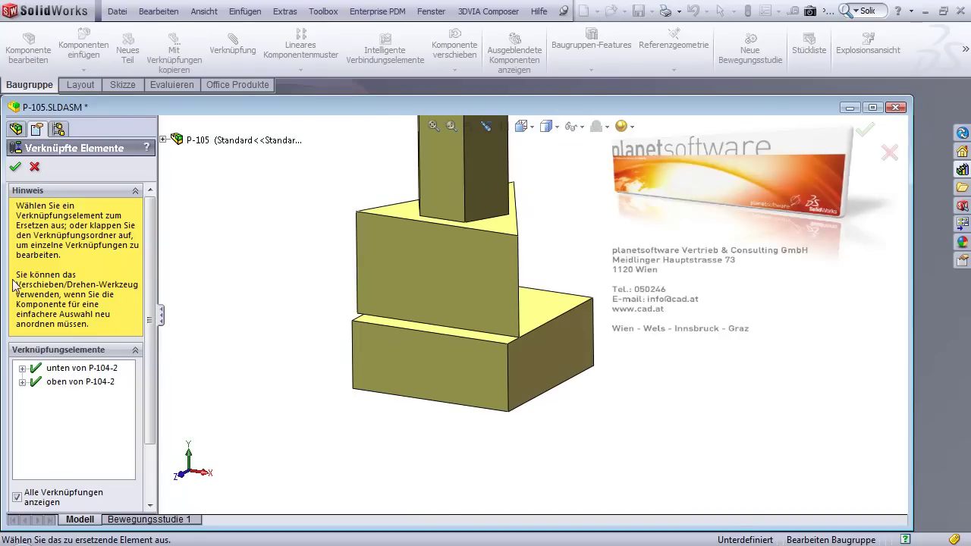
{"action": "left_click", "coordinate": [15, 167]}
- Open part P-104, name its top face 'oben', and close it back to P-105
{"action": "right_click", "coordinate": [427, 281]}
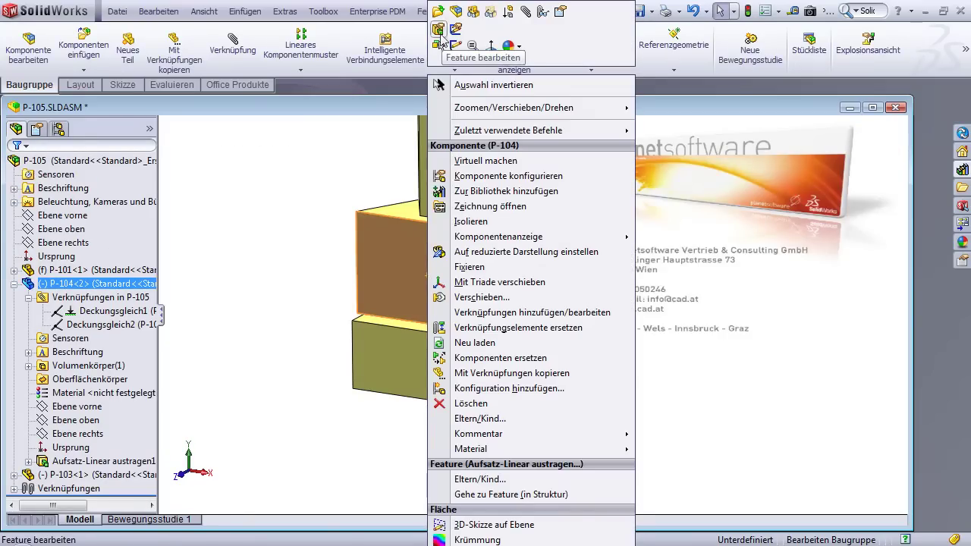
{"action": "left_click", "coordinate": [438, 10]}
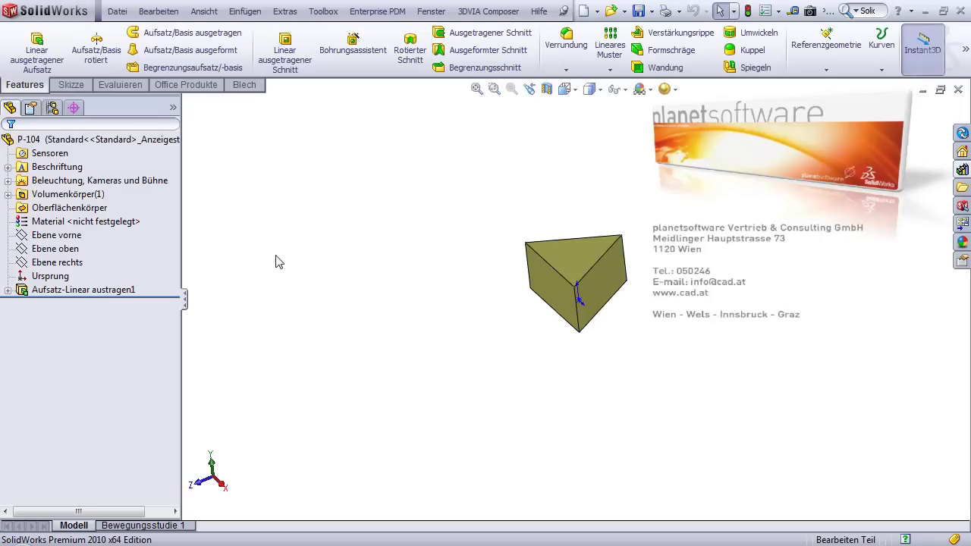
{"action": "right_click", "coordinate": [588, 256]}
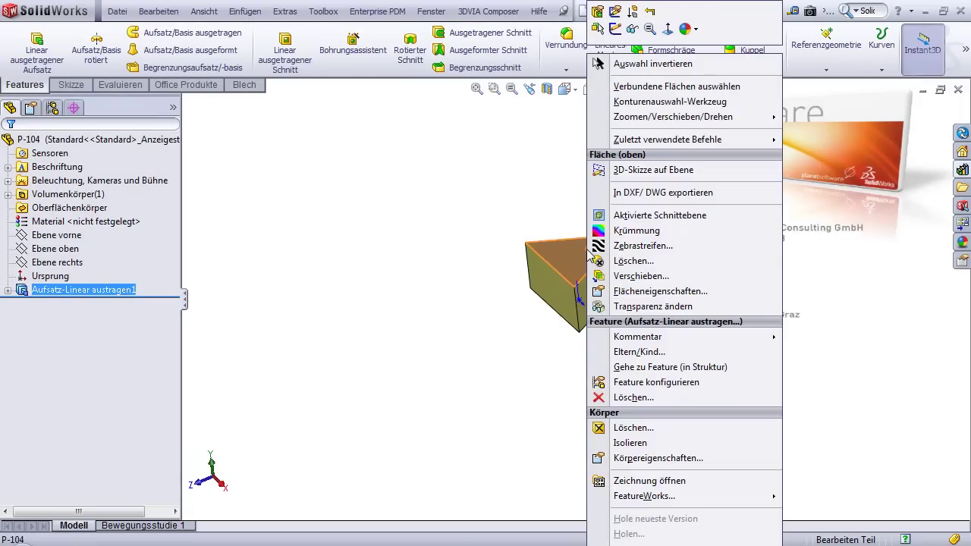
{"action": "left_click", "coordinate": [655, 294]}
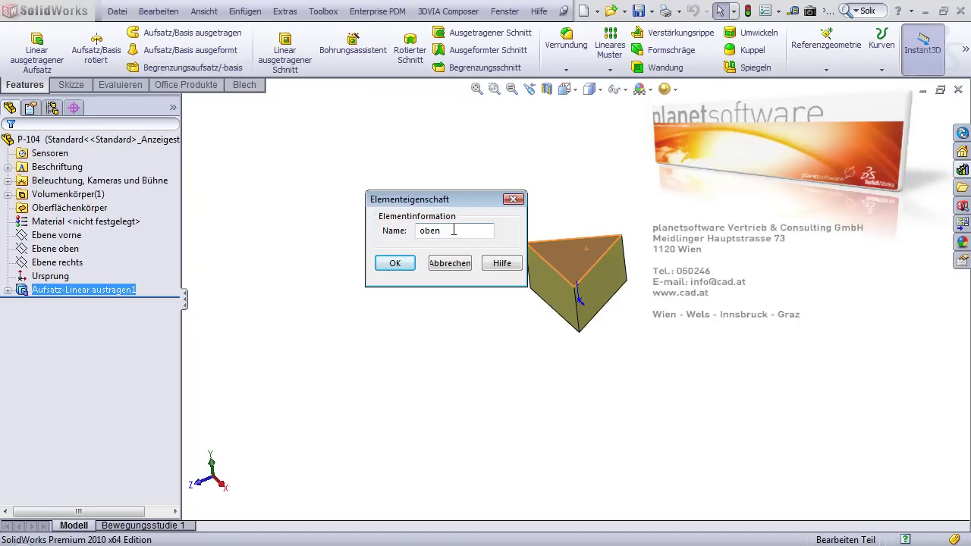
{"action": "key", "text": "Return"}
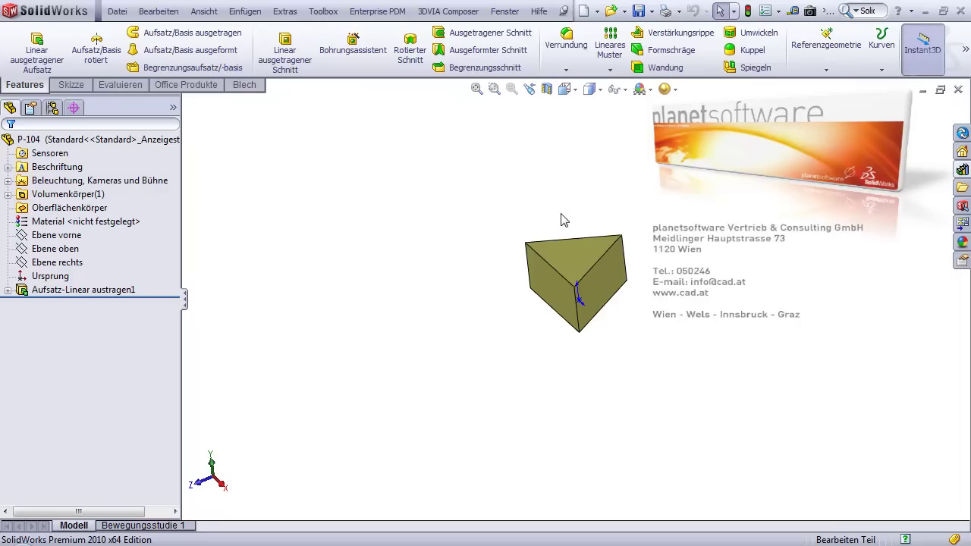
{"action": "left_click", "coordinate": [958, 90]}
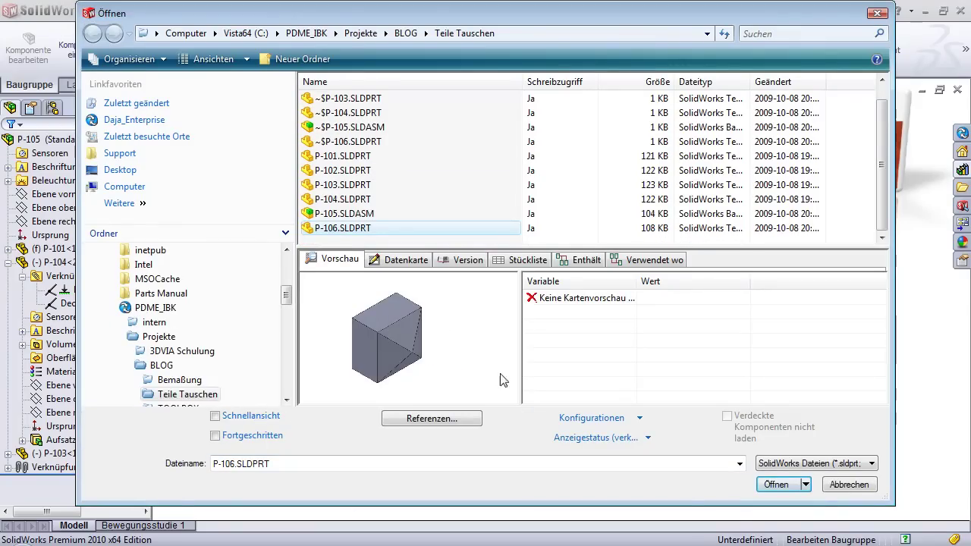
- Open P-106.SLDPRT and name its bottom face 'unten'
{"action": "left_click", "coordinate": [771, 486]}
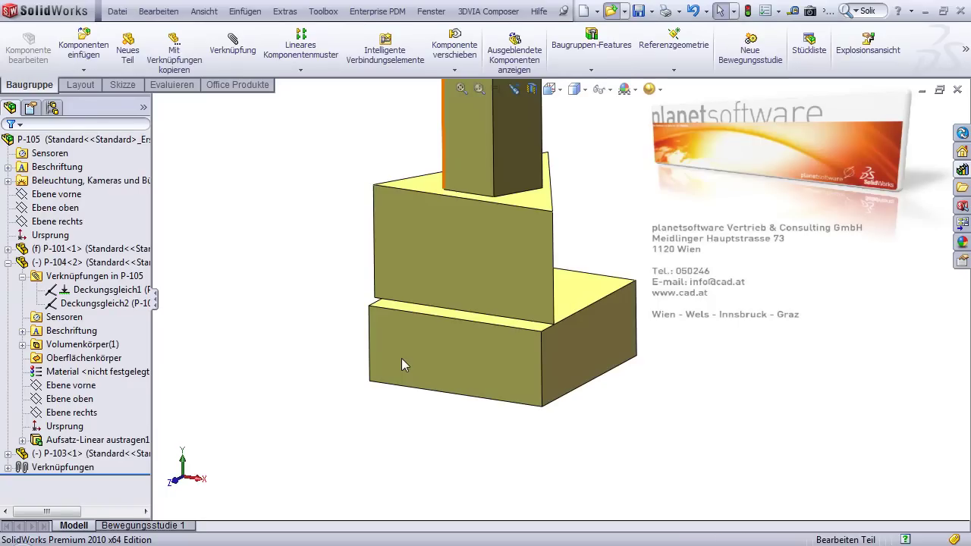
{"action": "left_click", "coordinate": [583, 406]}
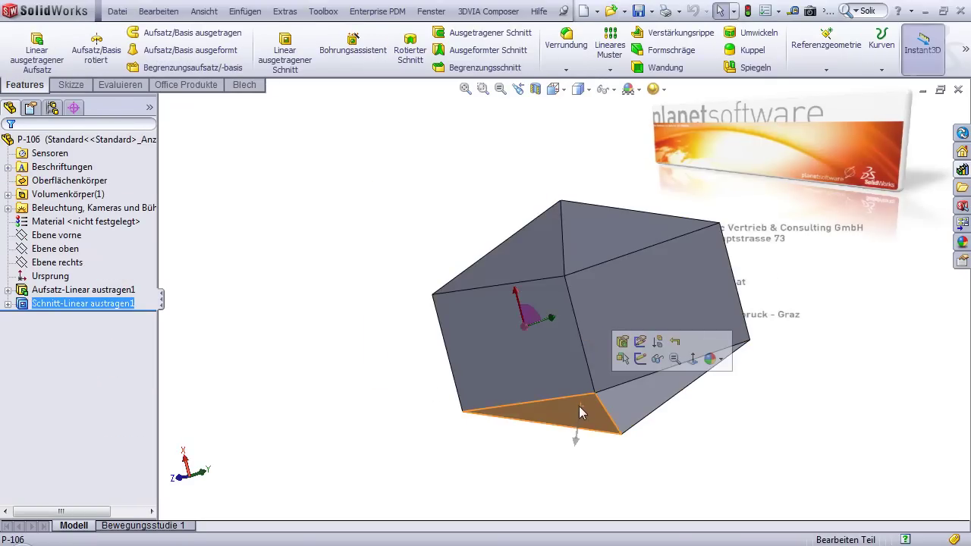
{"action": "right_click", "coordinate": [598, 411]}
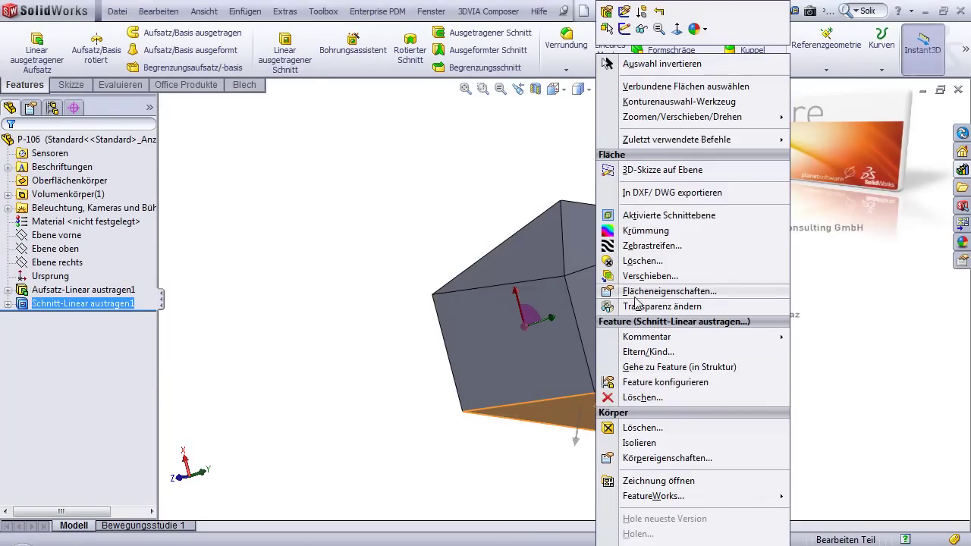
{"action": "left_click", "coordinate": [638, 293]}
{"action": "left_click", "coordinate": [426, 228]}
{"action": "type", "text": "unten"}
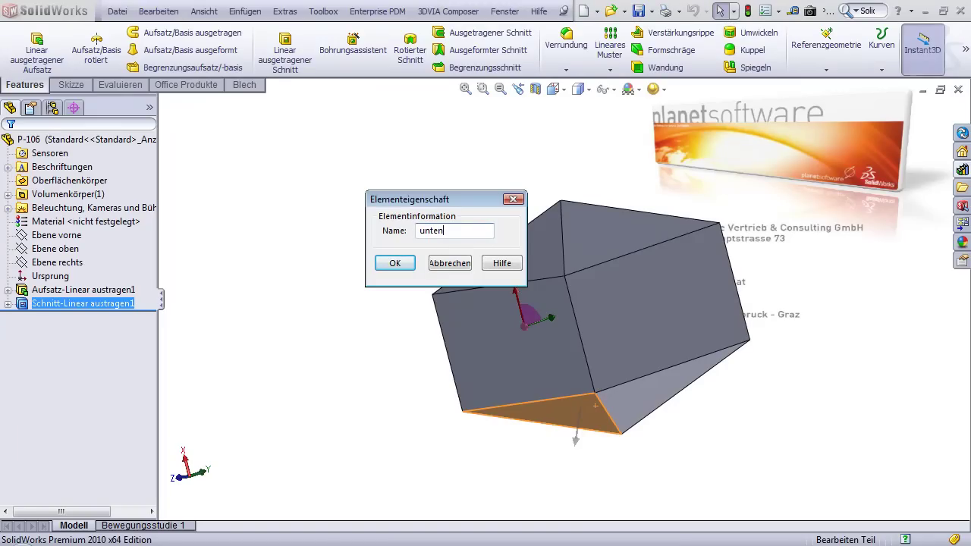
{"action": "left_click", "coordinate": [396, 262]}
- Rotate part P-106 and name its top face 'oben'
{"action": "middle_click_drag", "start_coordinate": [412, 197], "coordinate": [372, 236]}
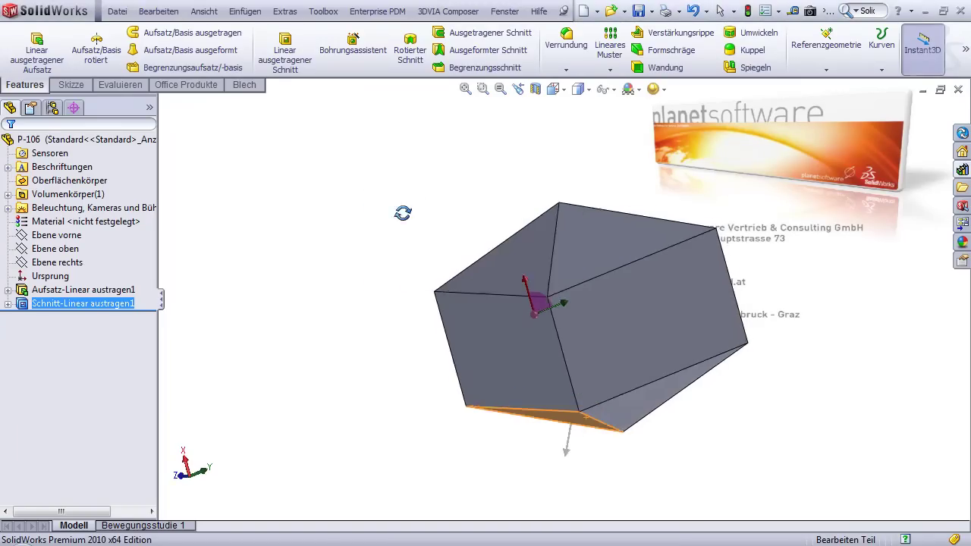
{"action": "right_click", "coordinate": [641, 219]}
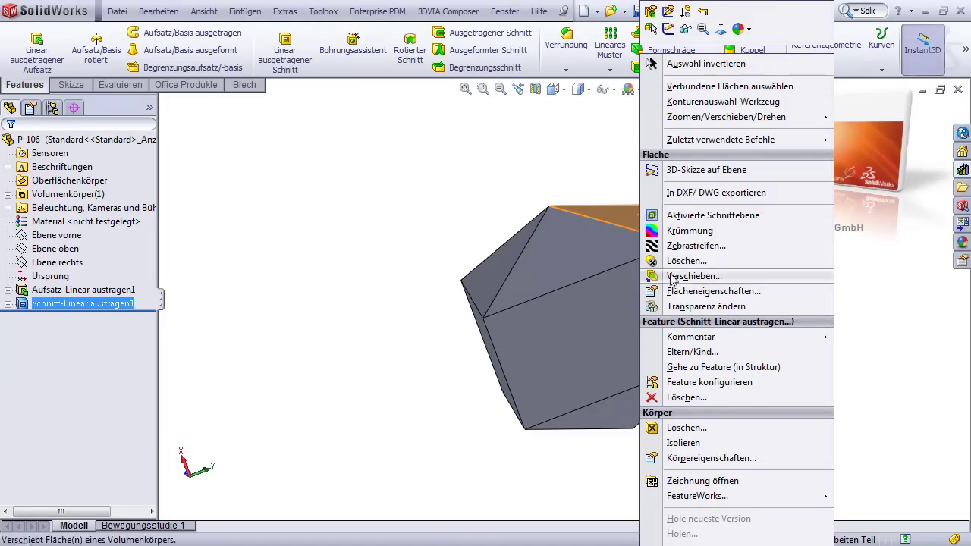
{"action": "left_click", "coordinate": [709, 291]}
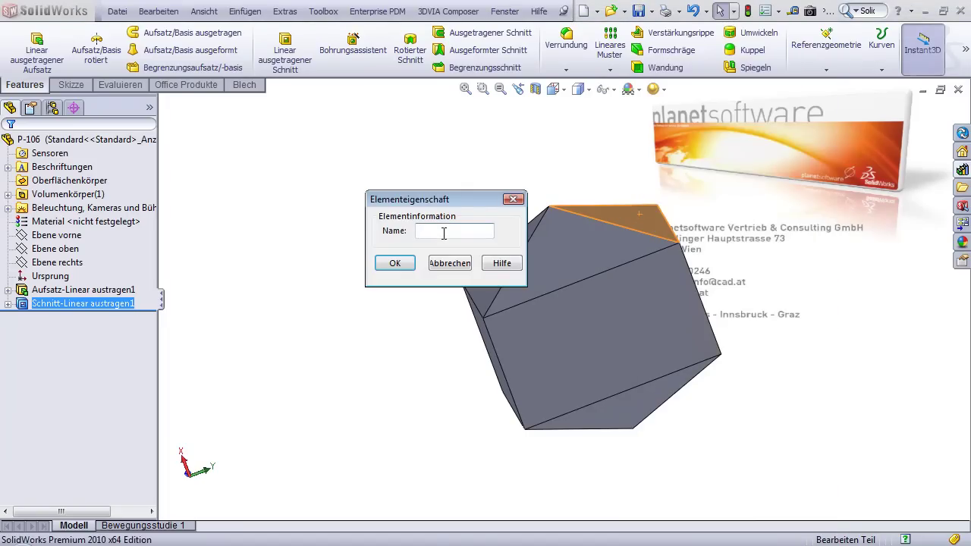
{"action": "left_click", "coordinate": [395, 266]}
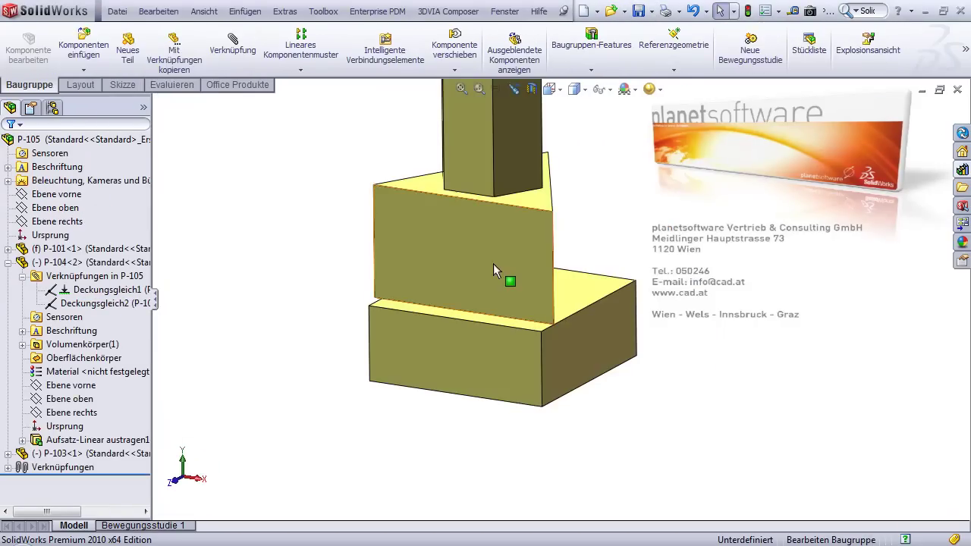
- Replace middle component P-104 with P-106.SLDPRT, accept the reattached mates, and nudge it slightly left
{"action": "right_click", "coordinate": [425, 236]}
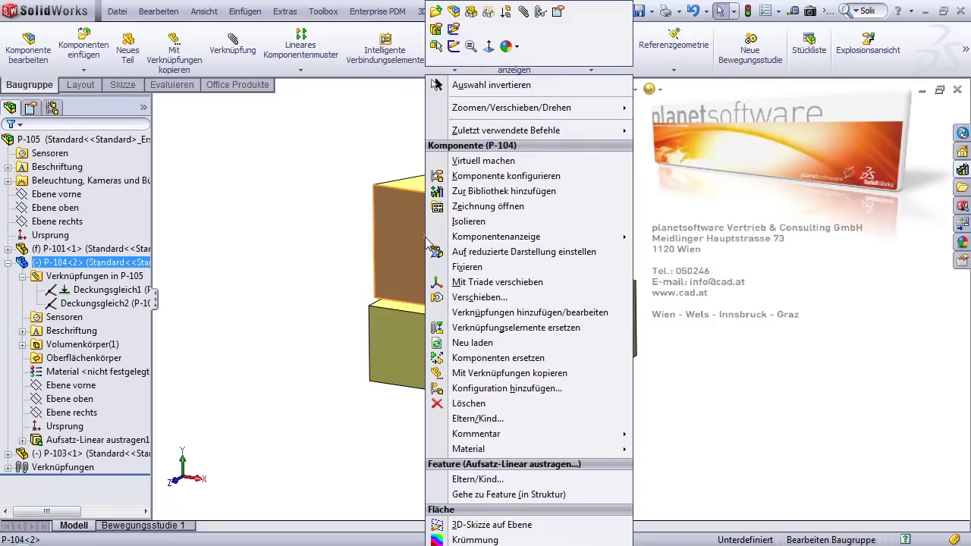
{"action": "left_click", "coordinate": [472, 358]}
{"action": "left_click", "coordinate": [58, 354]}
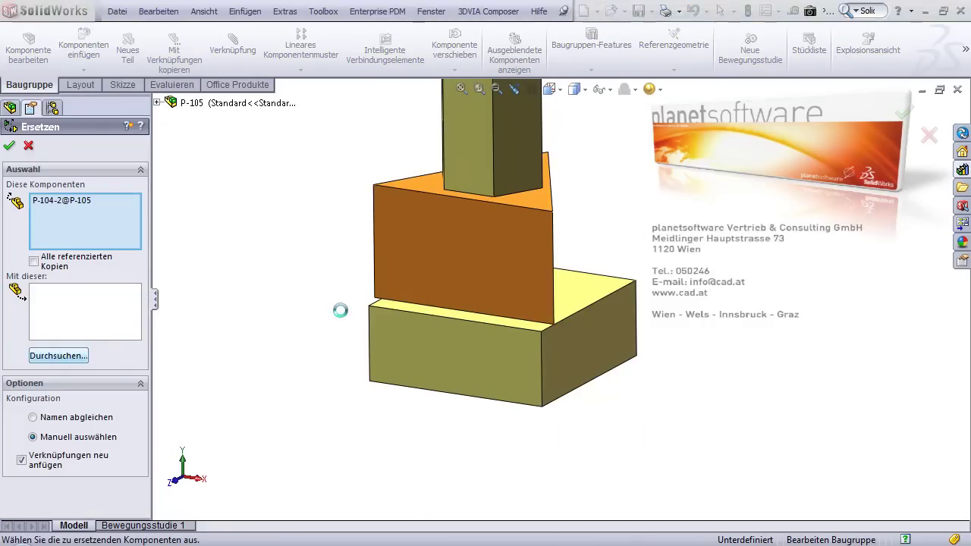
{"action": "left_click", "coordinate": [343, 213]}
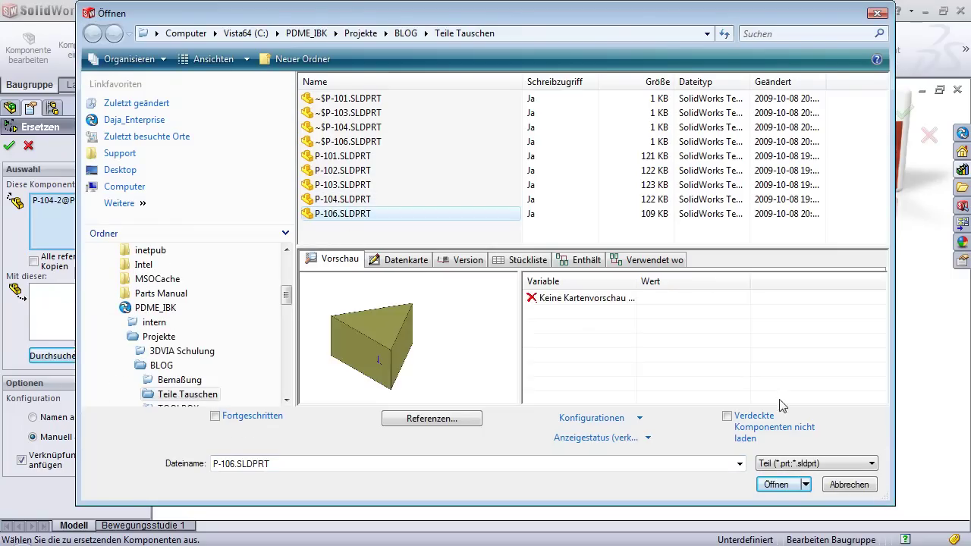
{"action": "left_click", "coordinate": [763, 484]}
{"action": "left_click", "coordinate": [10, 145]}
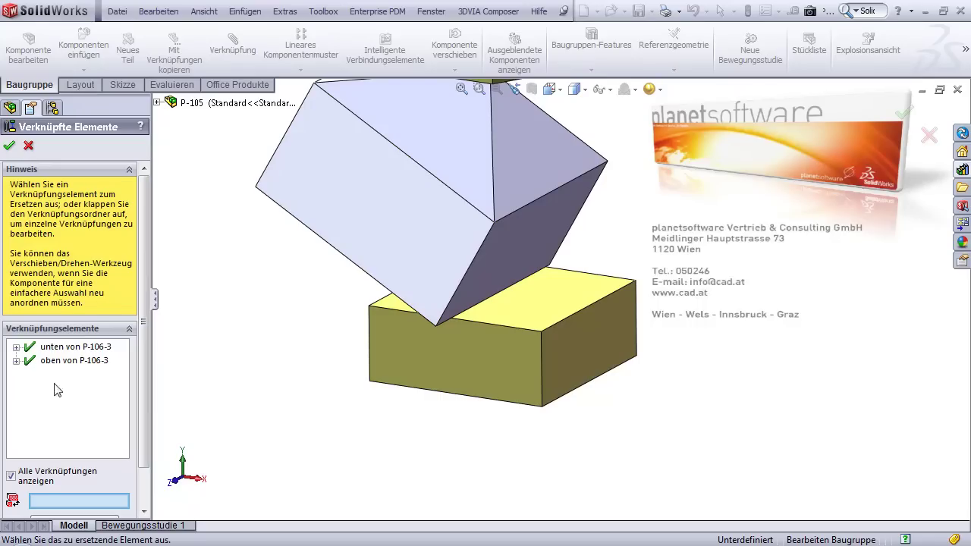
{"action": "left_click", "coordinate": [10, 146]}
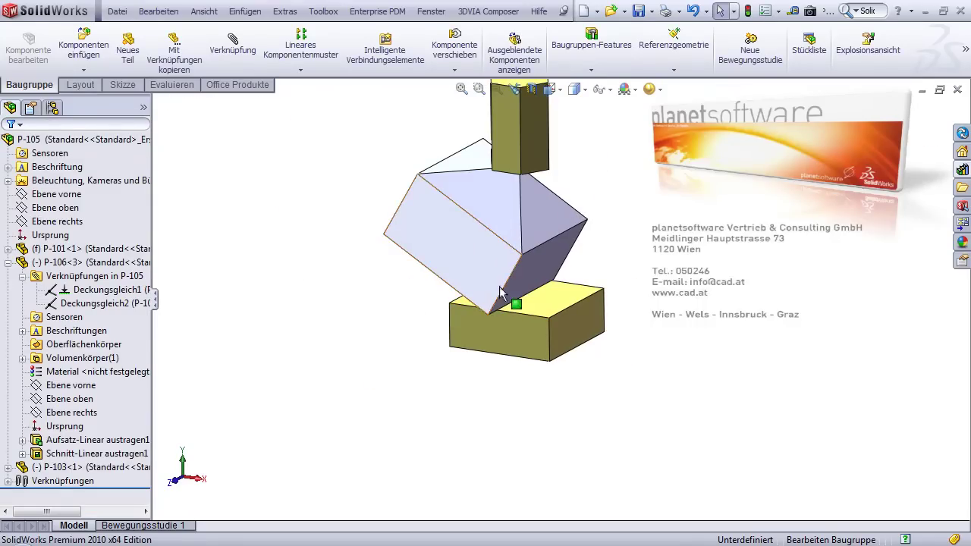
{"action": "left_click_drag", "start_coordinate": [529, 263], "coordinate": [512, 267]}
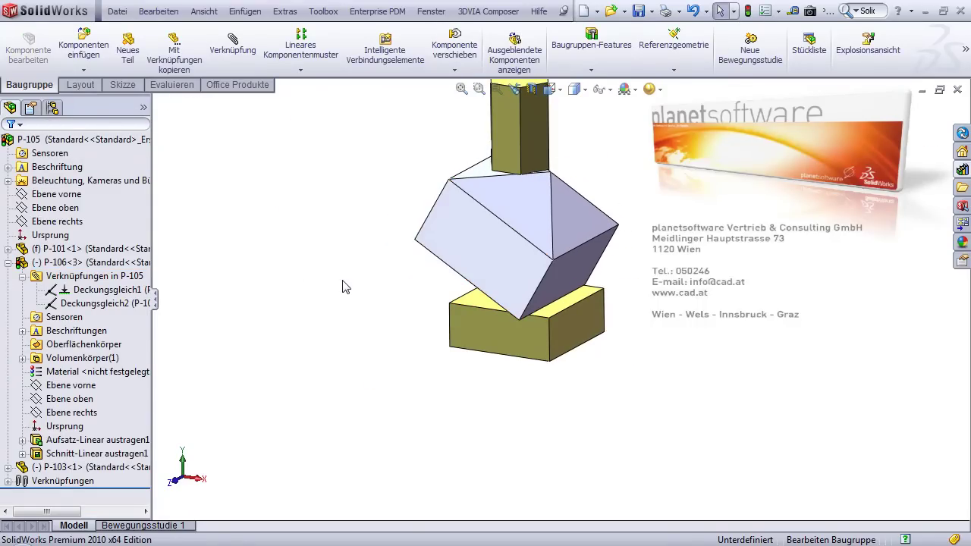